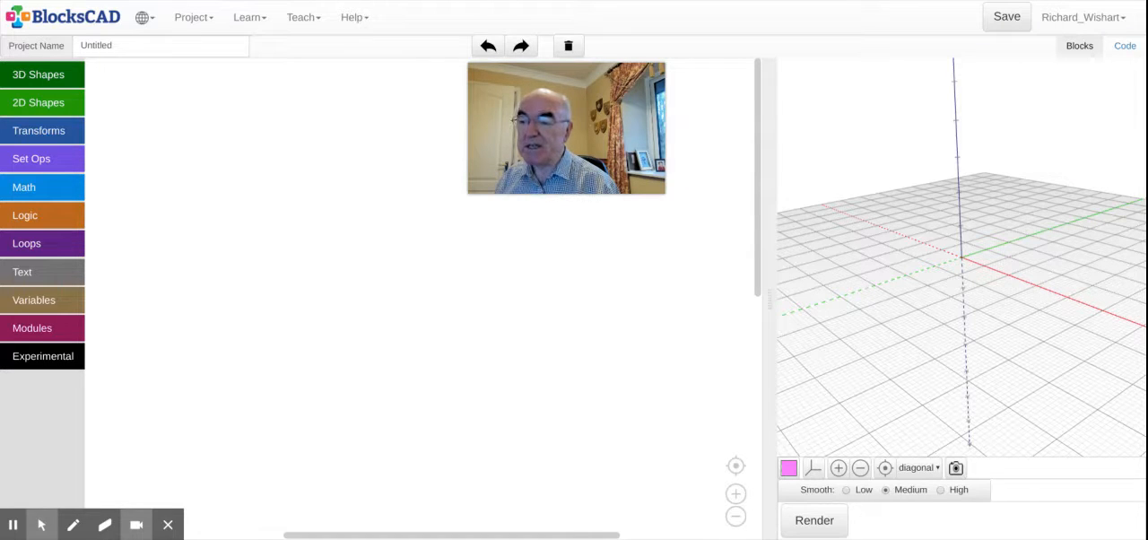
Step: Add a sphere block and a cube block to the workspace, with the sphere placed above the cube
mouse_move(78, 500)
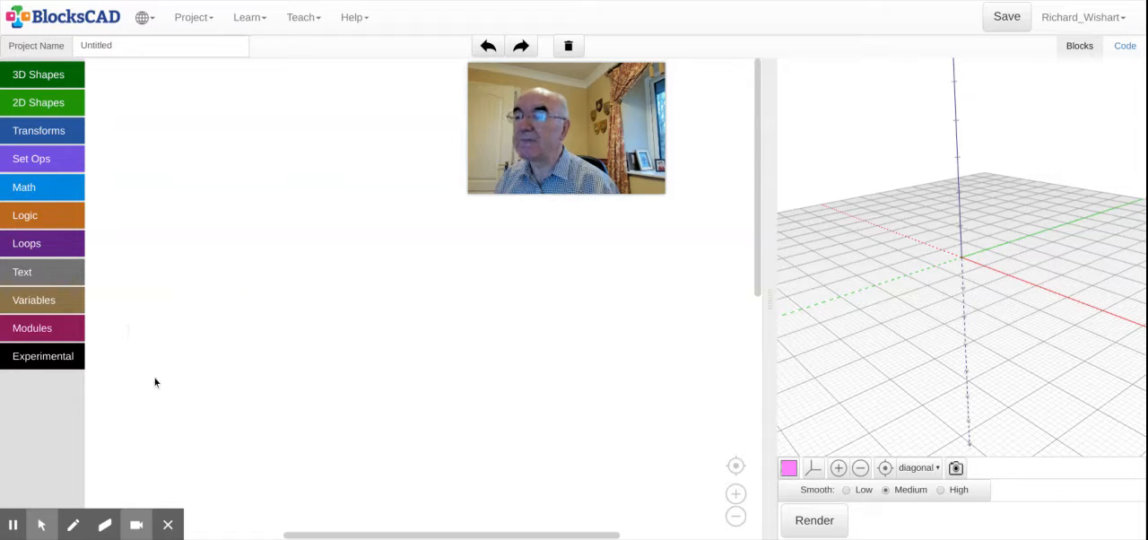
click(33, 81)
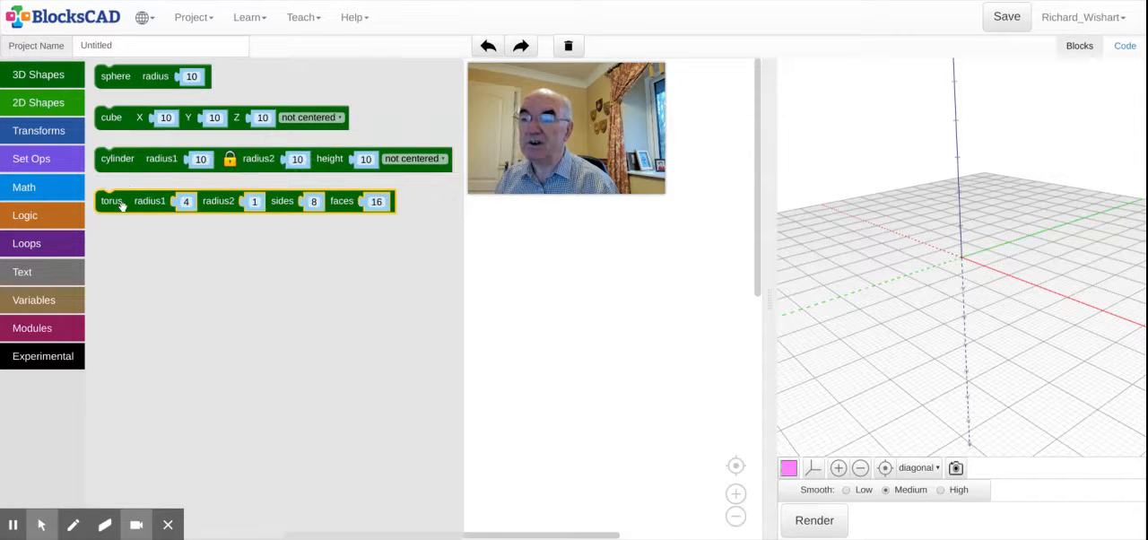
drag(166, 78, 485, 249)
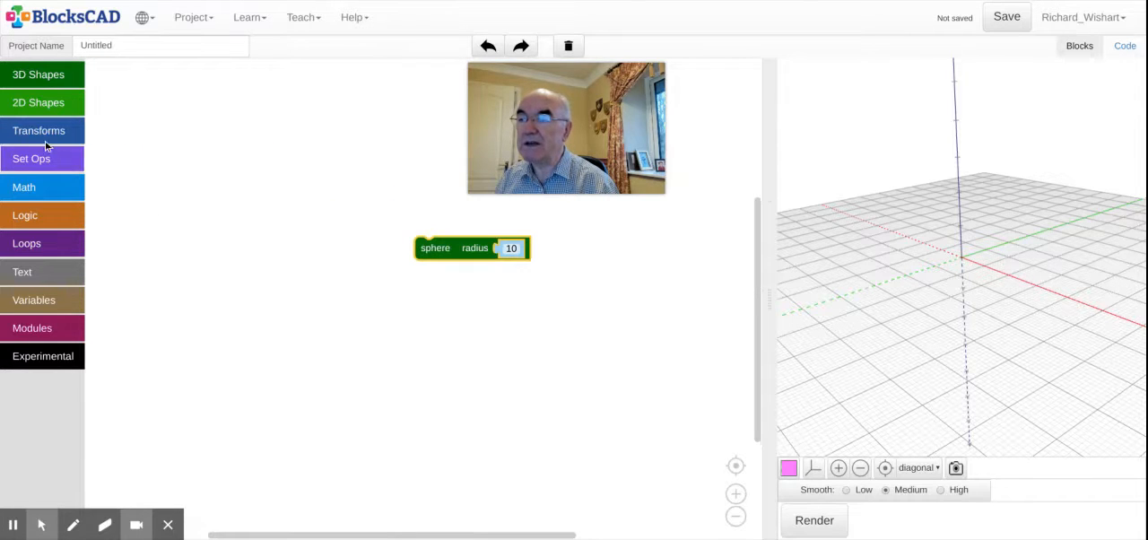
click(52, 79)
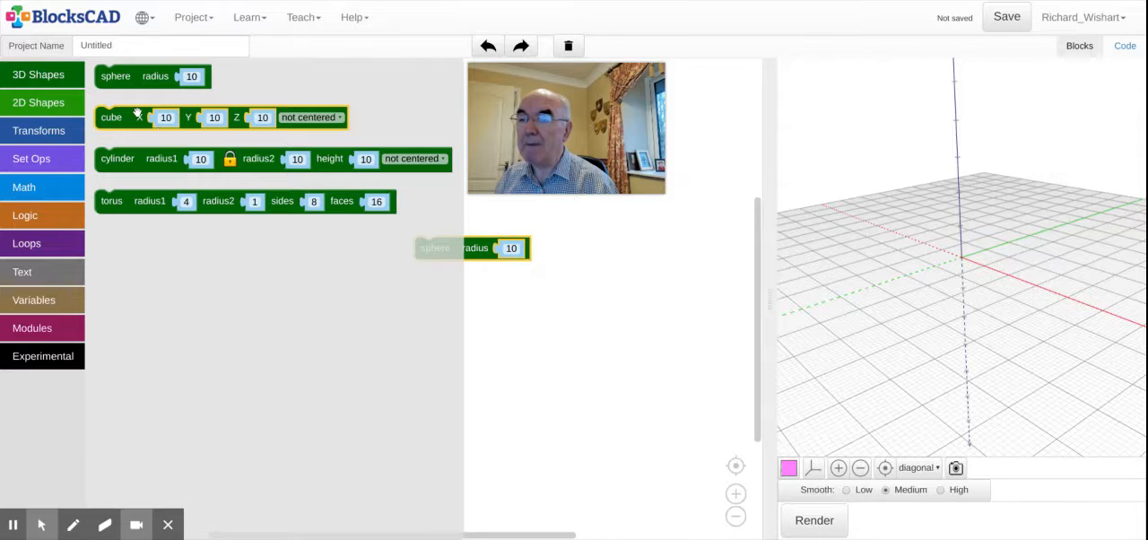
drag(137, 114, 231, 282)
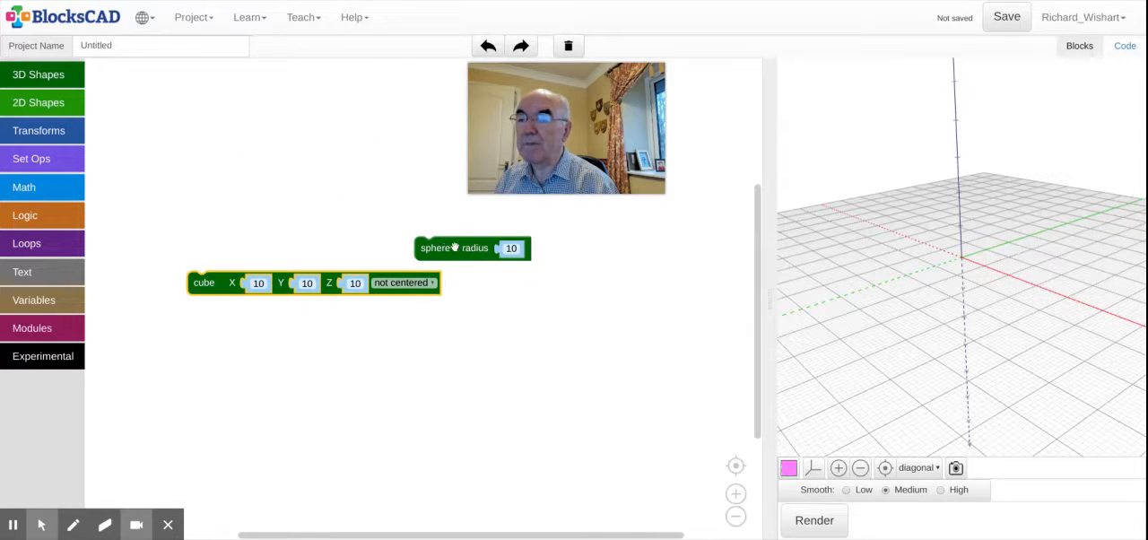
drag(455, 246, 227, 219)
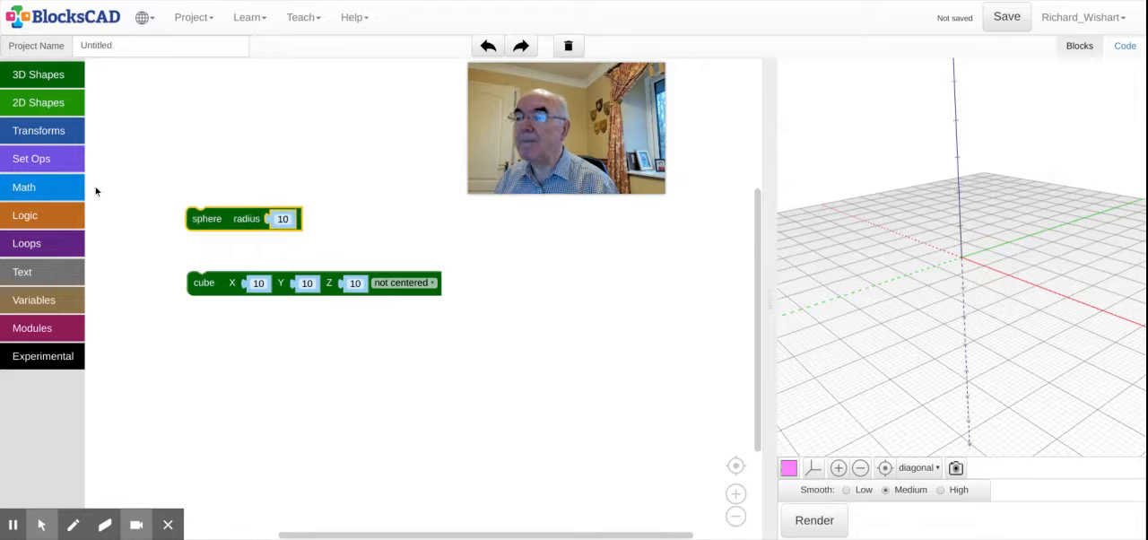
Step: Add a cylinder block below the cube and a torus block below the cylinder
click(38, 79)
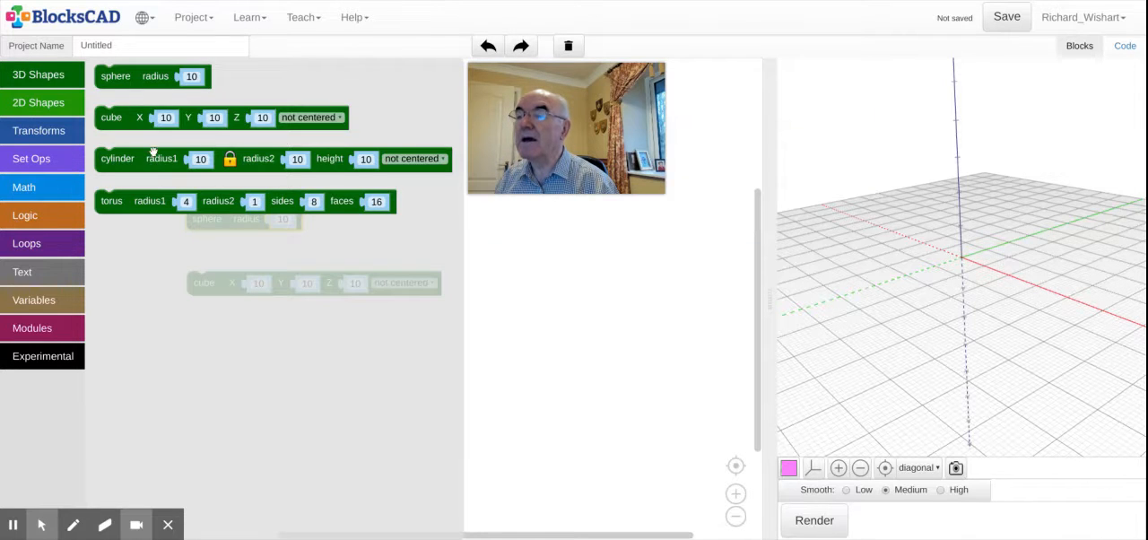
drag(153, 153, 242, 350)
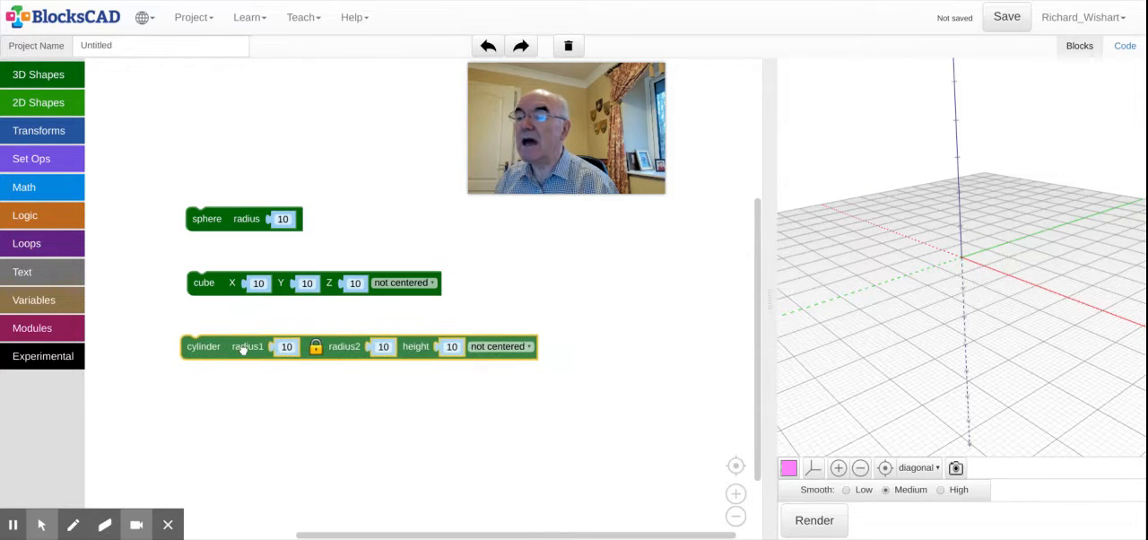
click(49, 79)
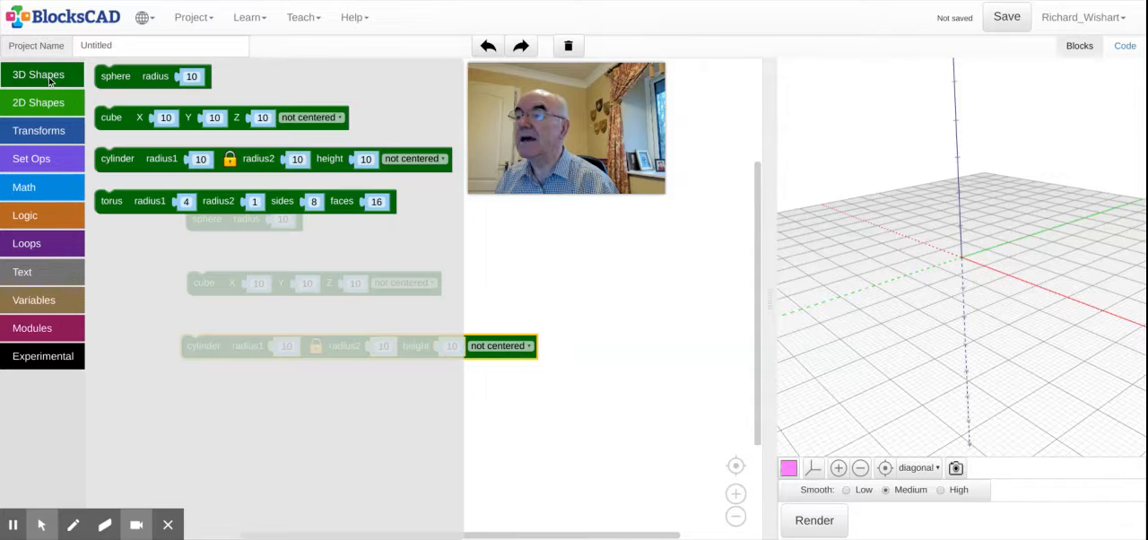
drag(154, 204, 254, 417)
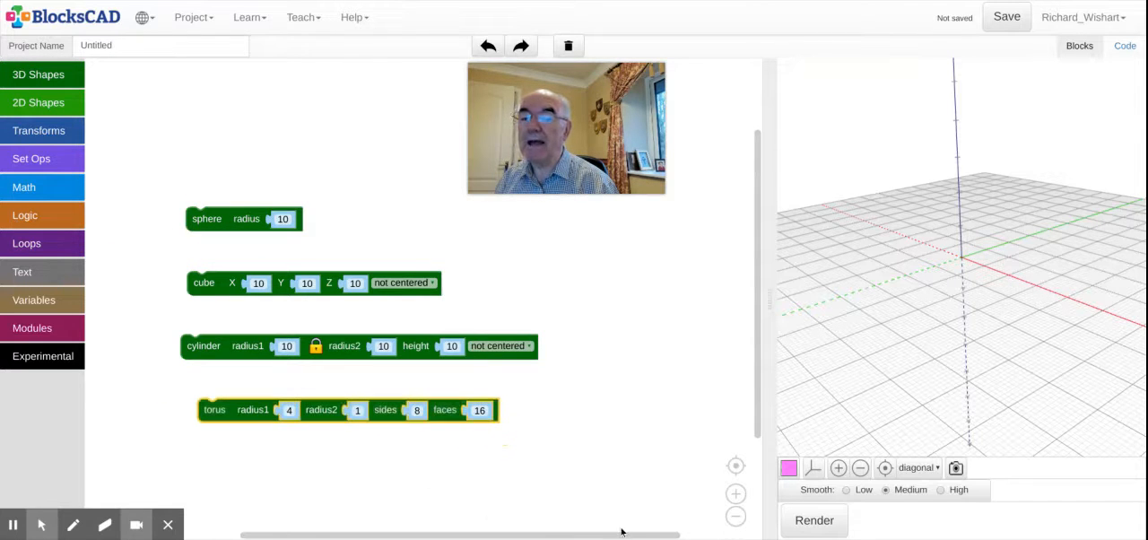
Step: Render the sphere, cube, cylinder and torus together in the 3D view
click(735, 494)
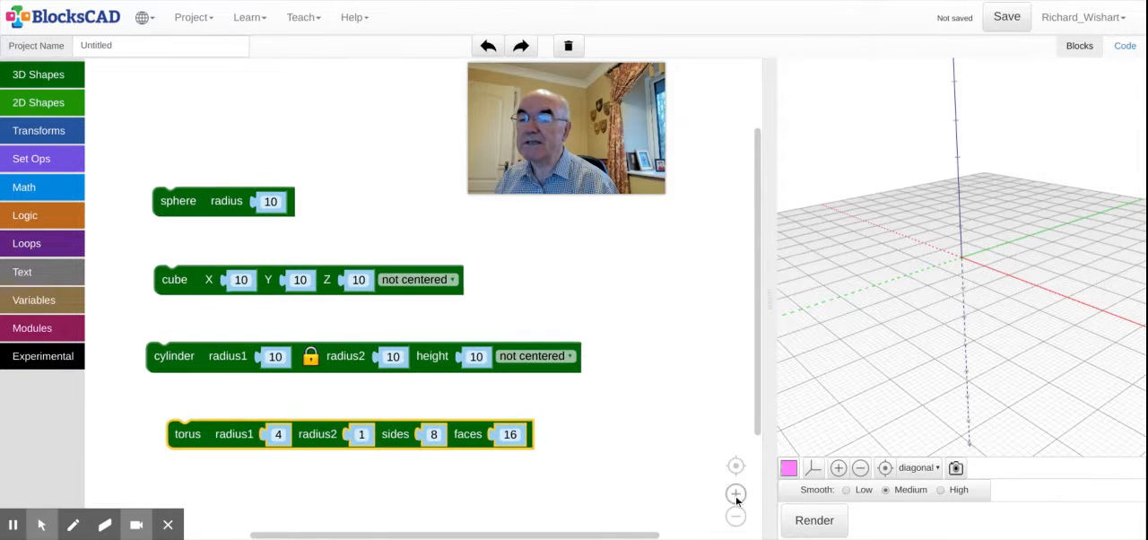
click(735, 497)
click(735, 497)
click(735, 496)
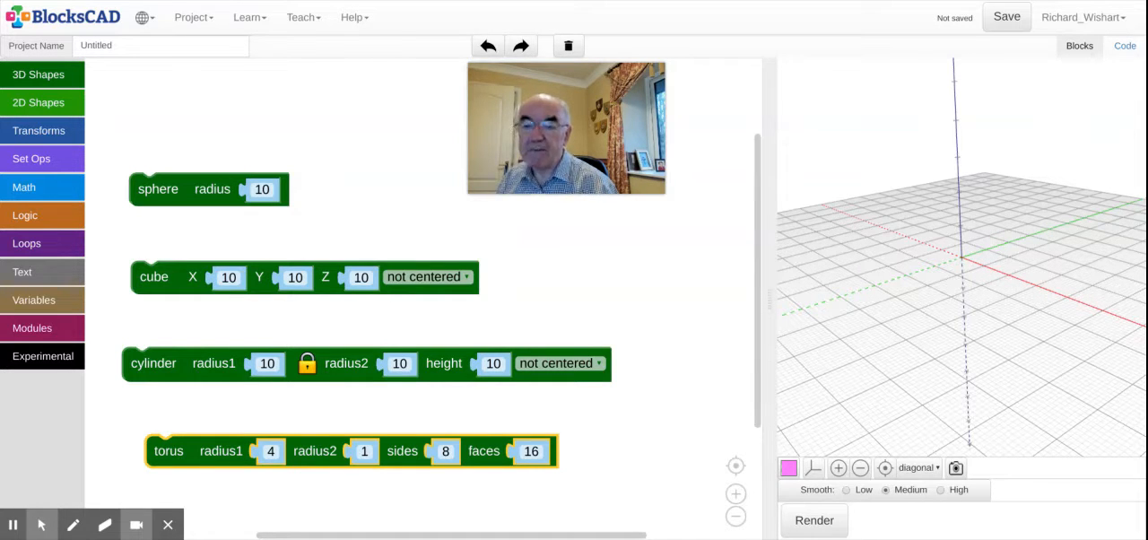
click(811, 521)
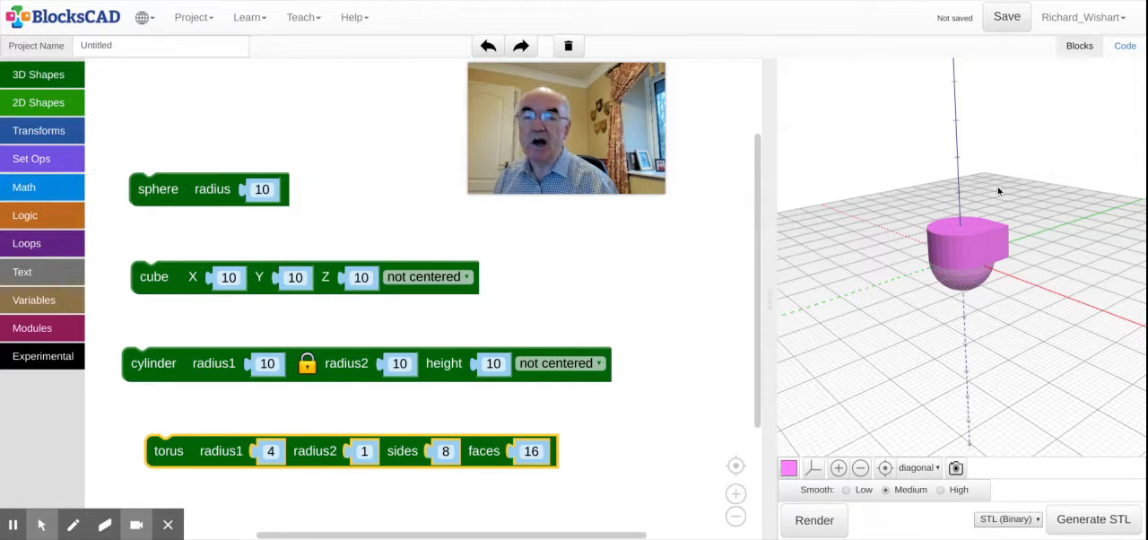
drag(997, 186, 804, 200)
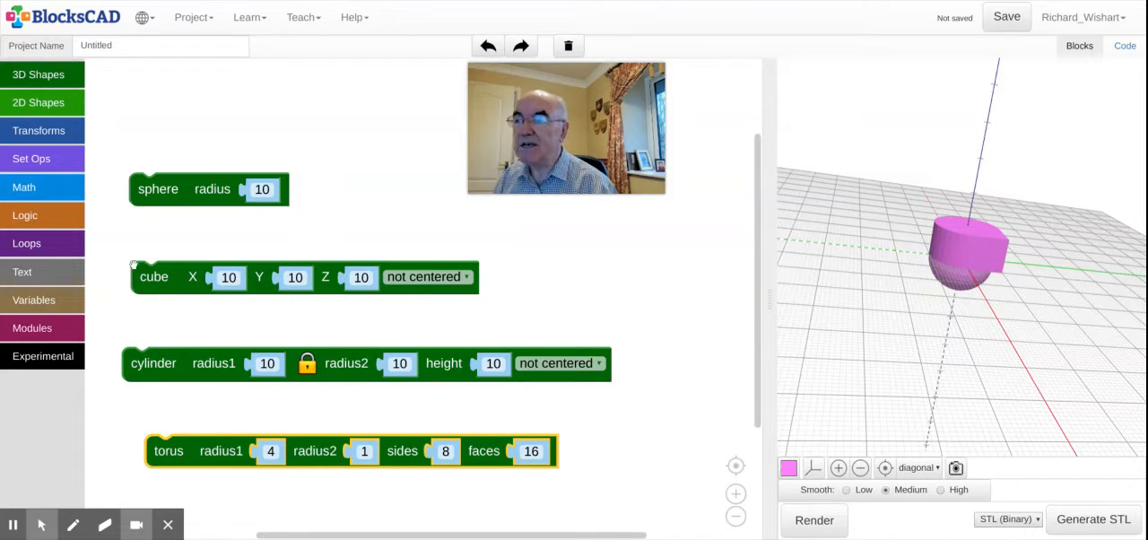
Step: Wrap the sphere block in a translate block
click(41, 135)
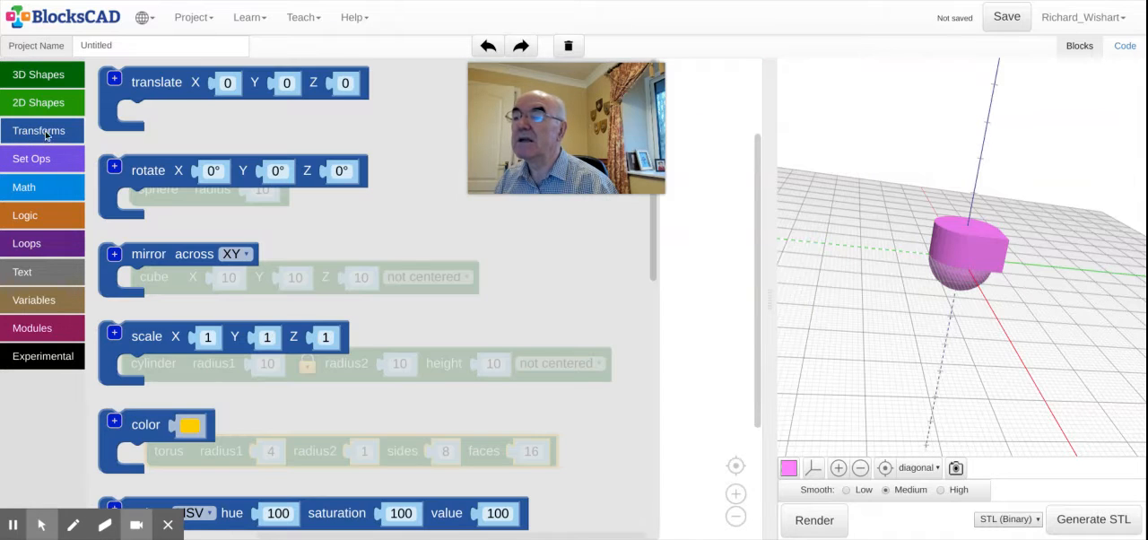
click(105, 115)
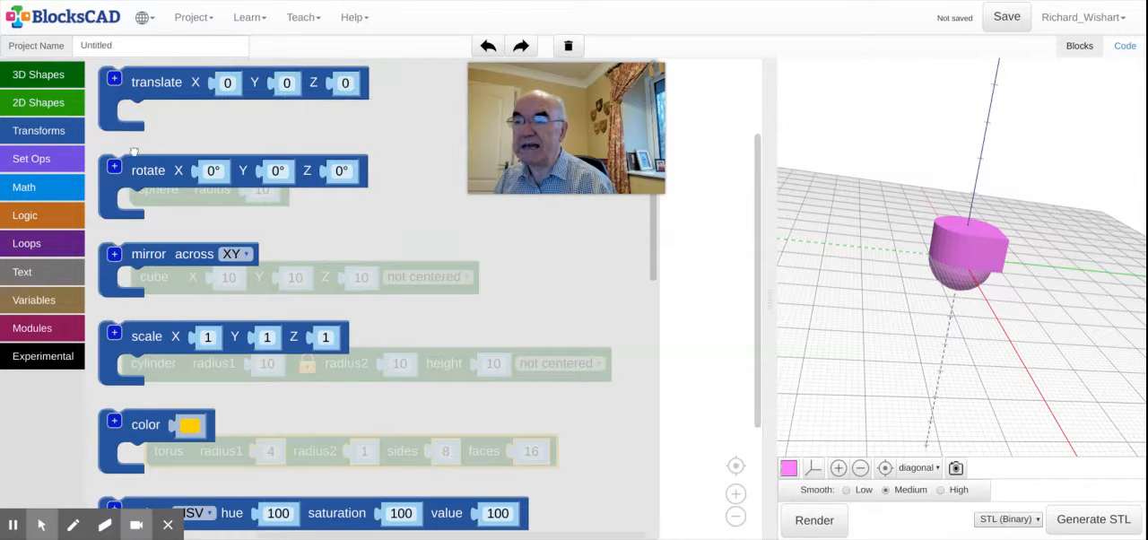
scroll(134, 150, down, 1)
drag(141, 75, 151, 173)
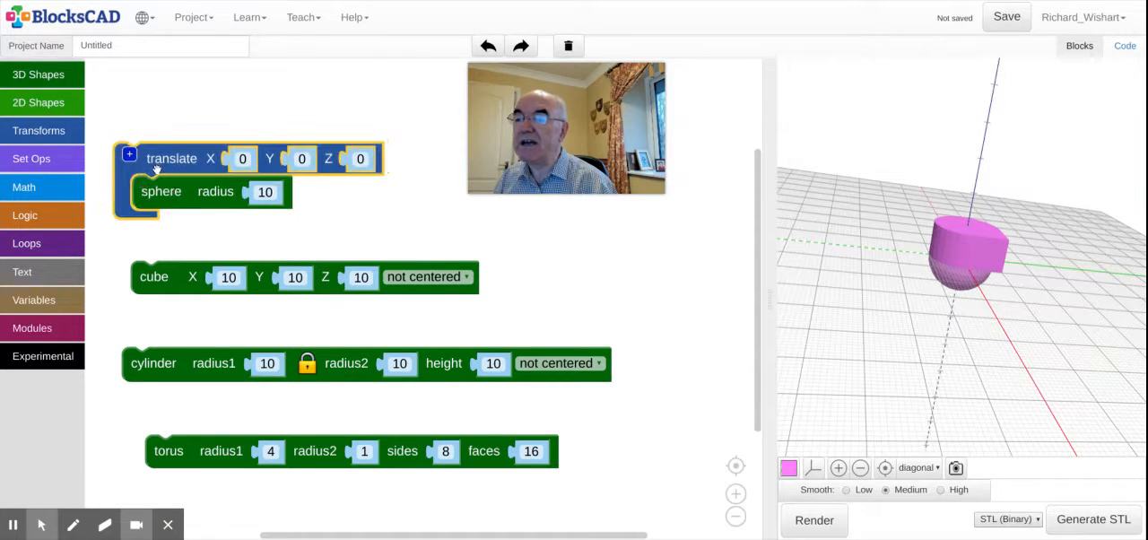
Step: Add another empty translate block above the sphere and duplicate it twice
click(39, 134)
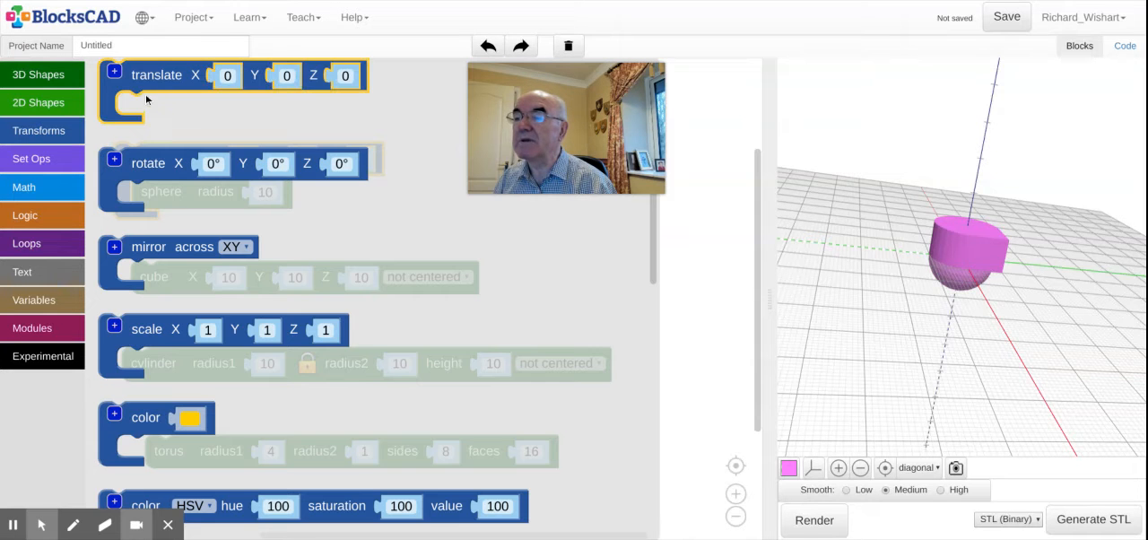
drag(150, 82, 196, 94)
right_click(196, 94)
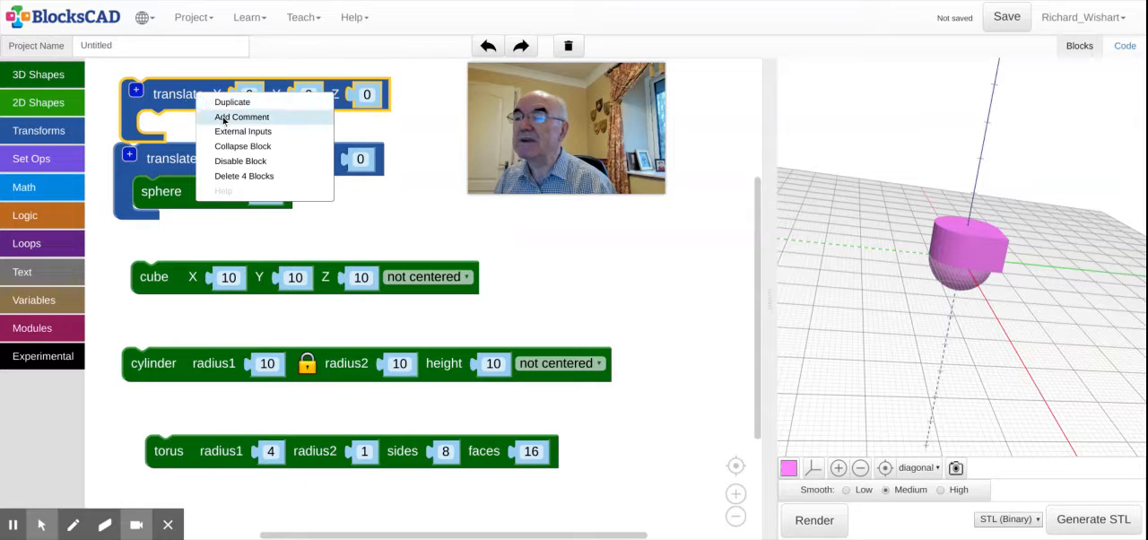
click(217, 101)
right_click(204, 95)
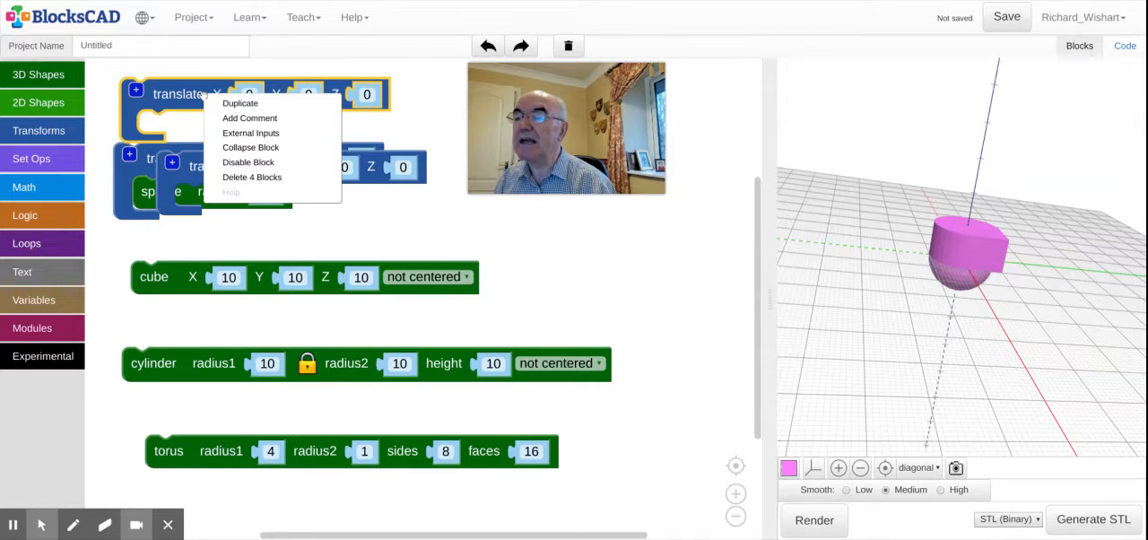
click(231, 101)
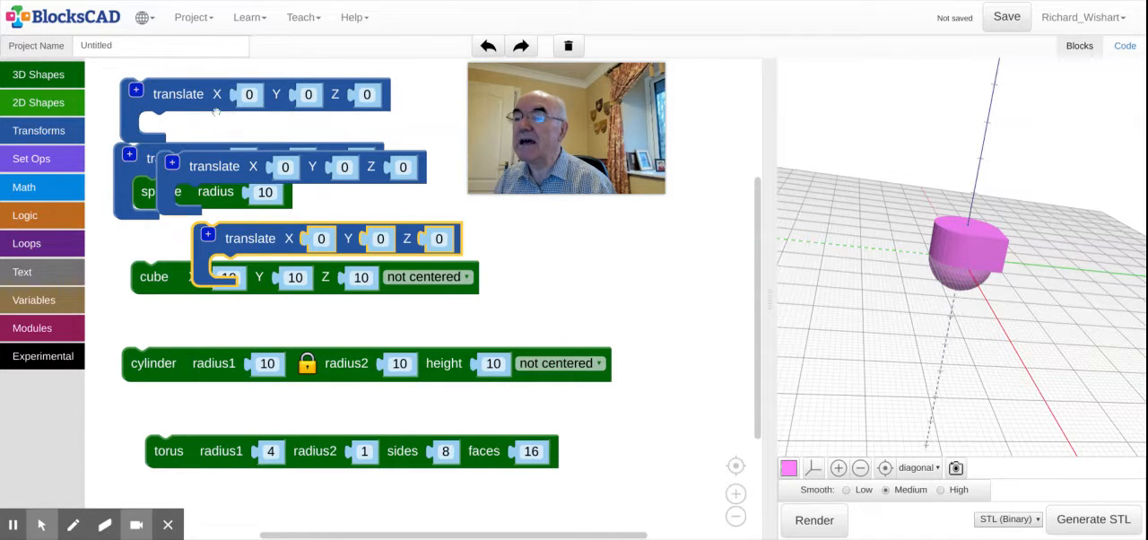
Step: Wrap the torus, cylinder and cube each in one of the empty translate blocks and line up the groups in a column
drag(224, 242, 173, 412)
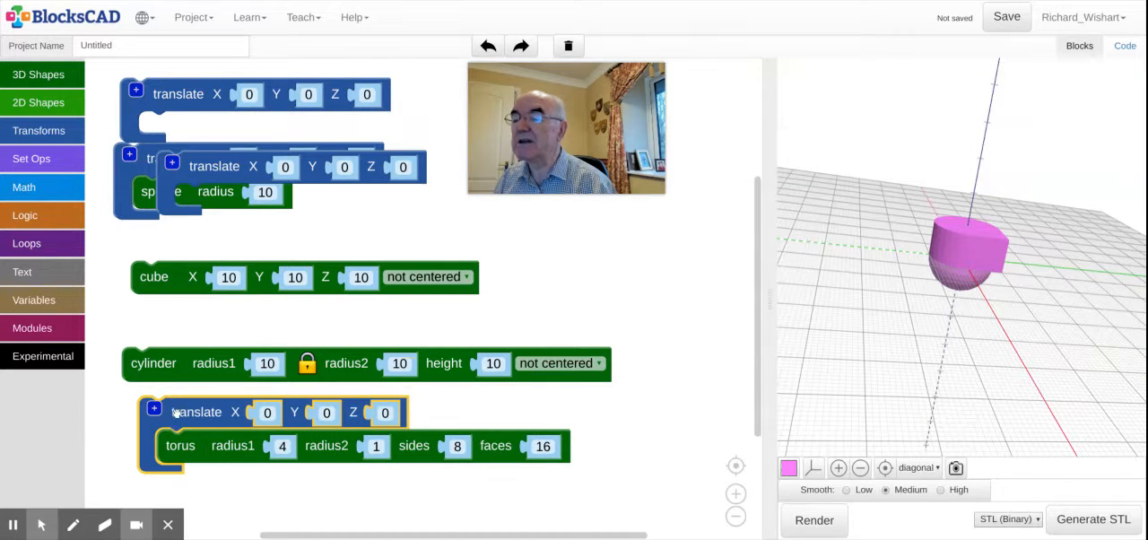
drag(210, 101, 196, 343)
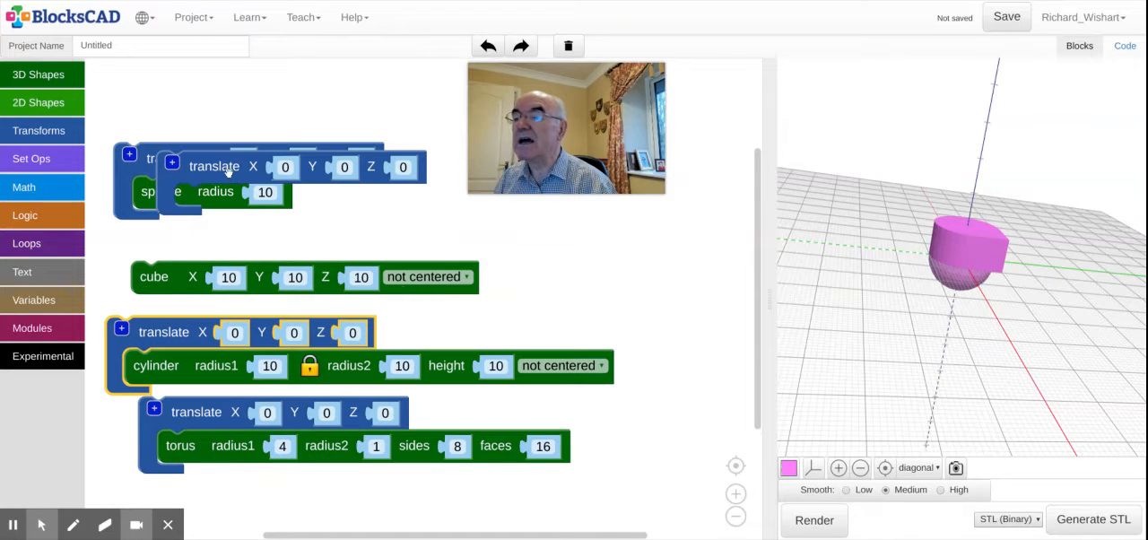
drag(233, 166, 196, 247)
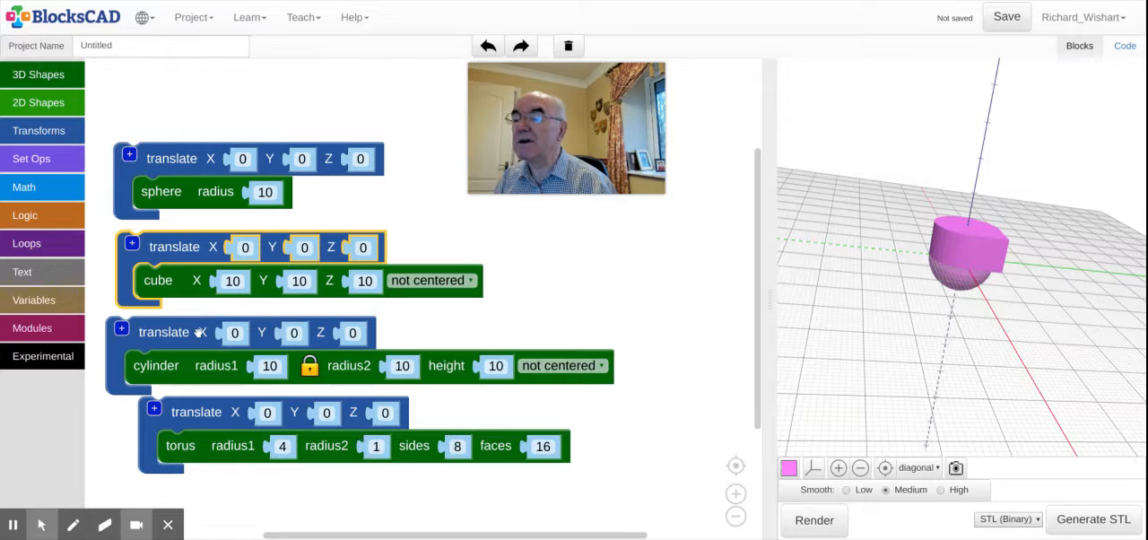
drag(200, 332, 215, 334)
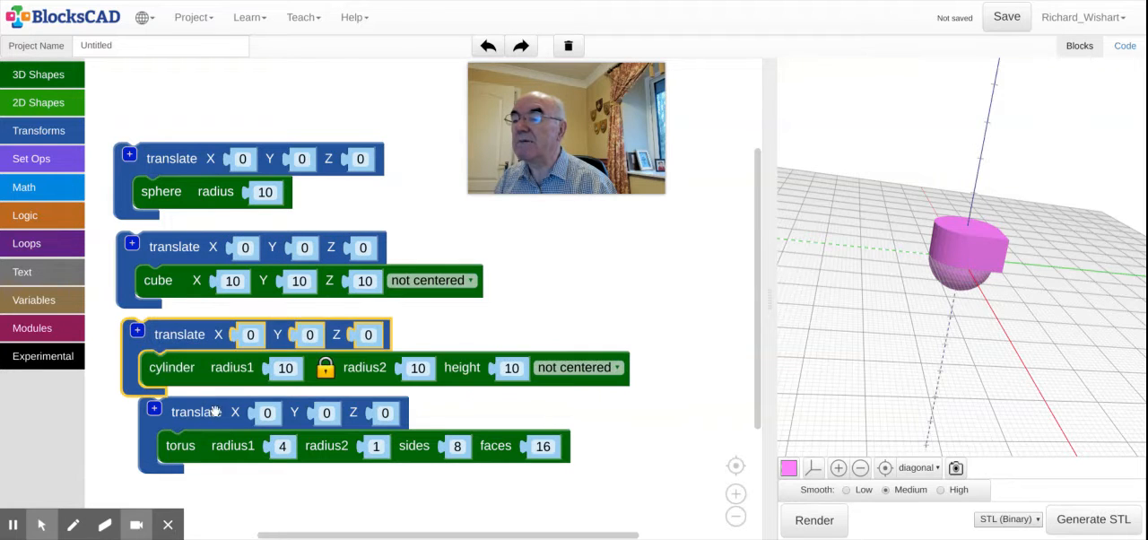
drag(210, 415, 191, 426)
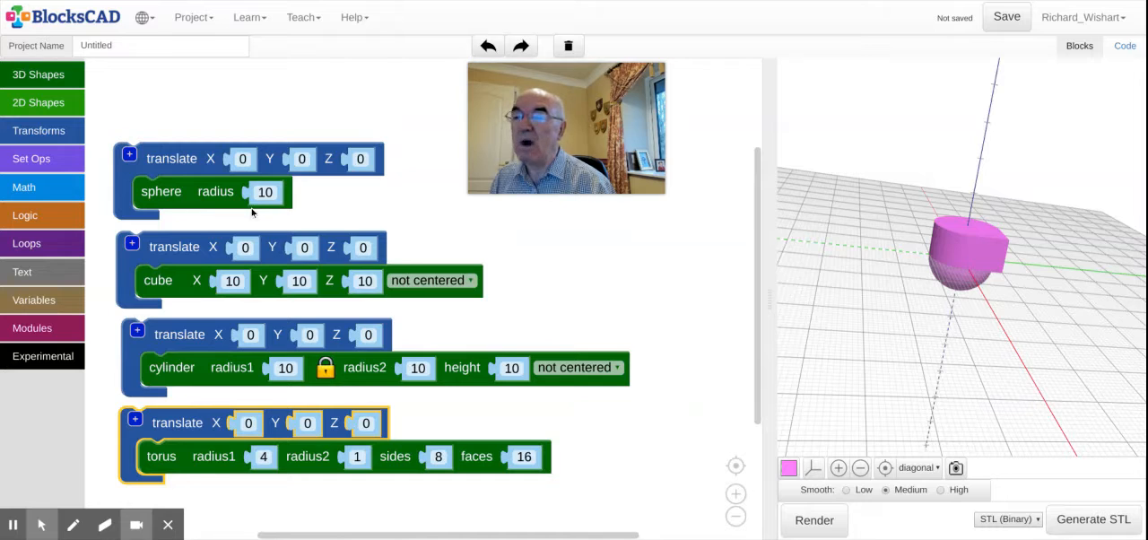
Step: Set the X translation of the sphere to -30 and of the cube to +30
click(242, 159)
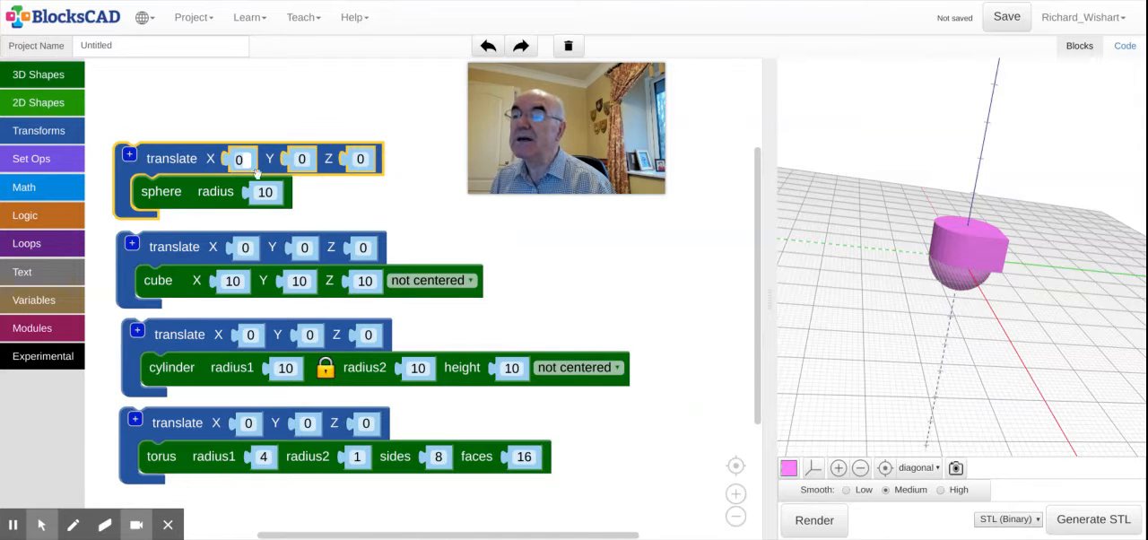
text(-30)
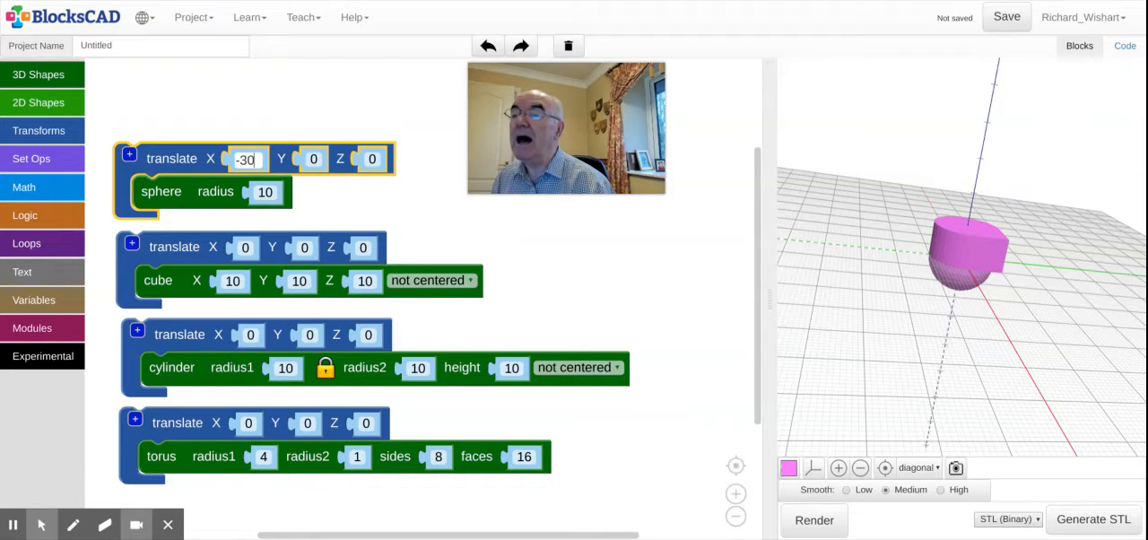
click(245, 249)
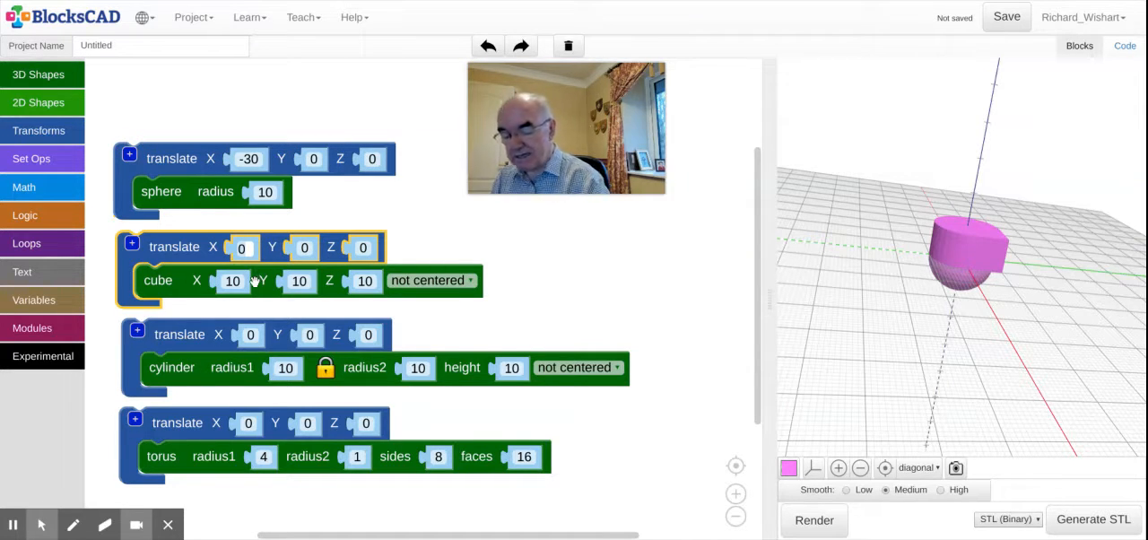
text(+)
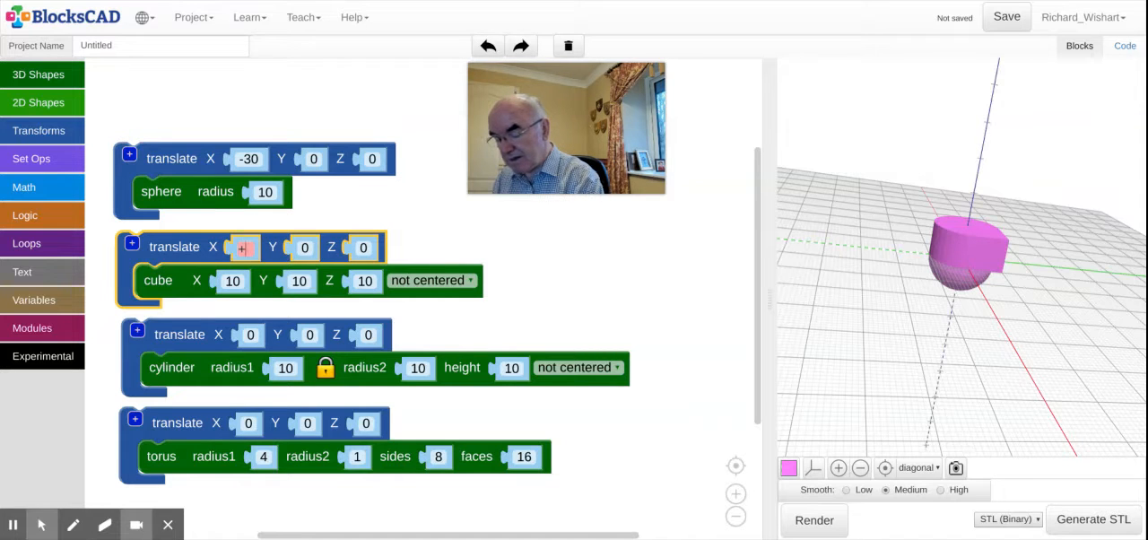
text(30)
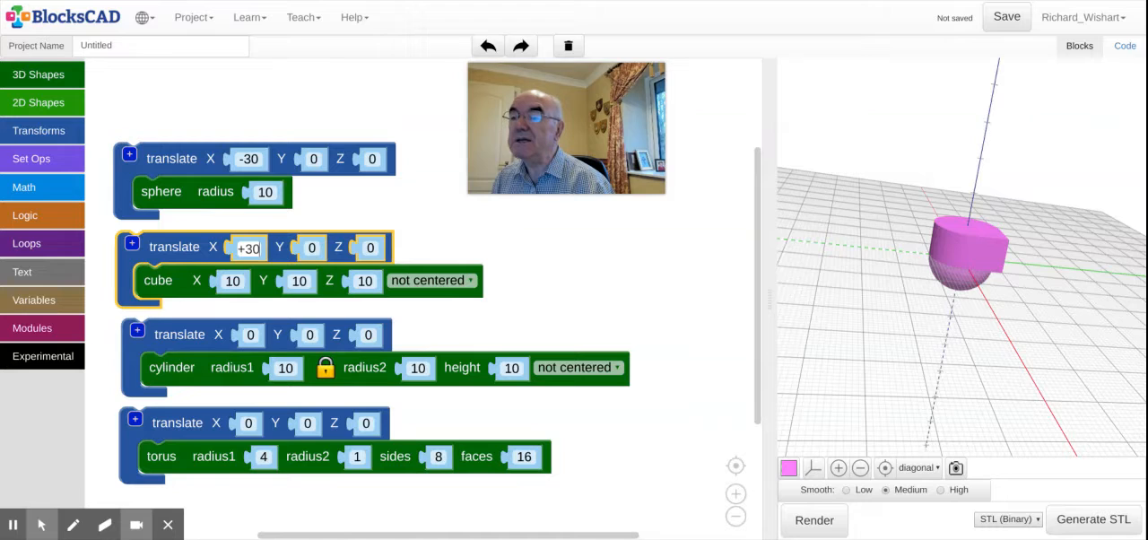
Step: Set the Y translation of the cylinder to -30 and of the torus to 30
click(310, 334)
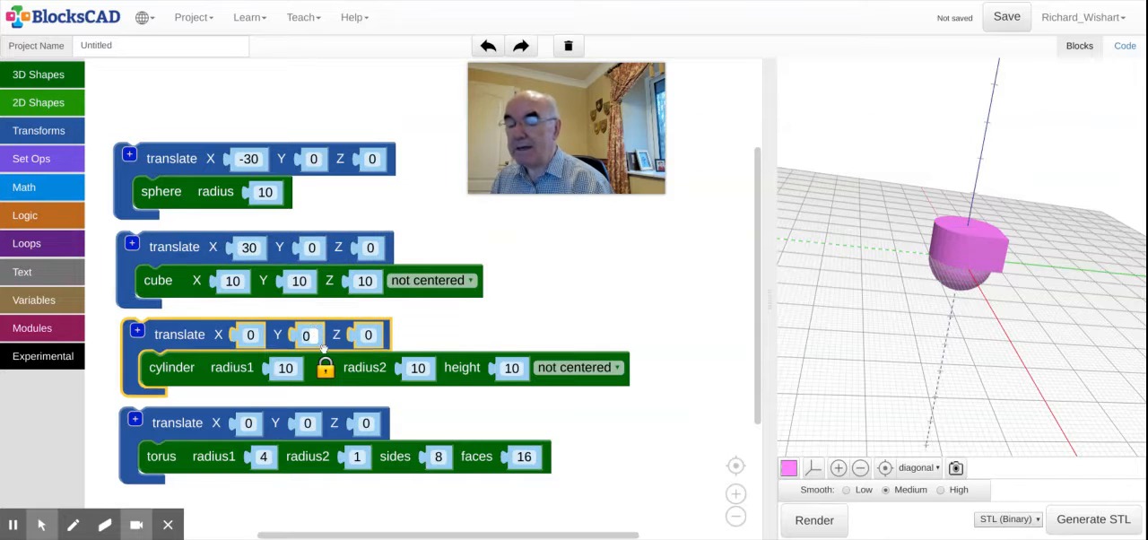
click(308, 335)
text(-30)
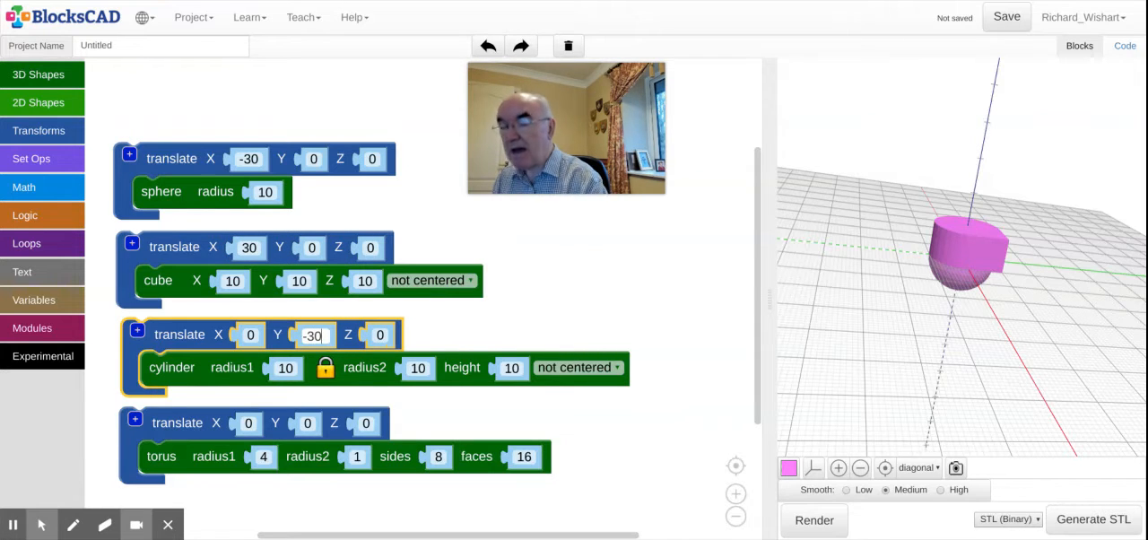
click(308, 423)
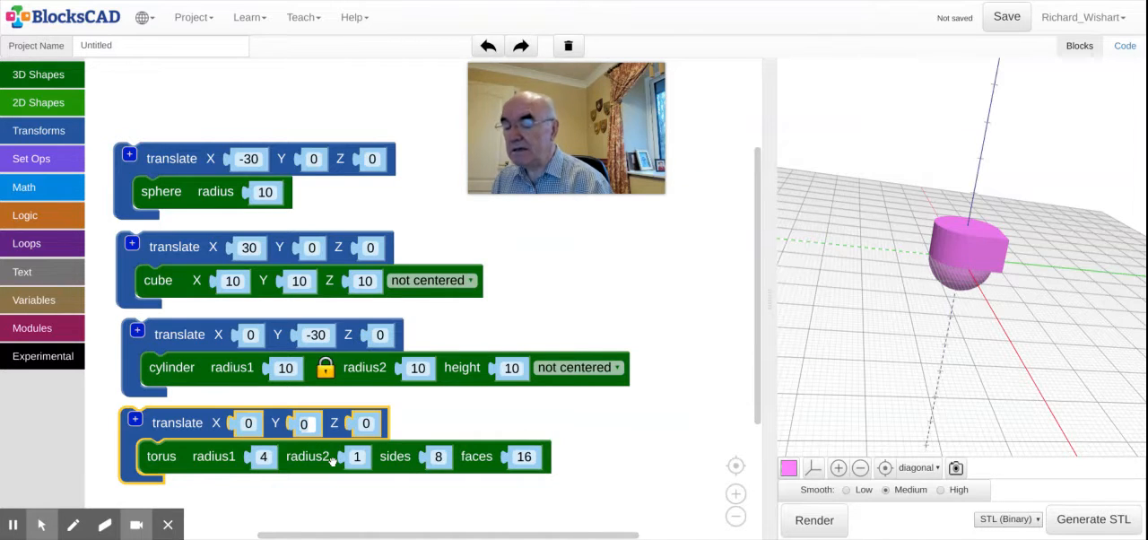
text(30)
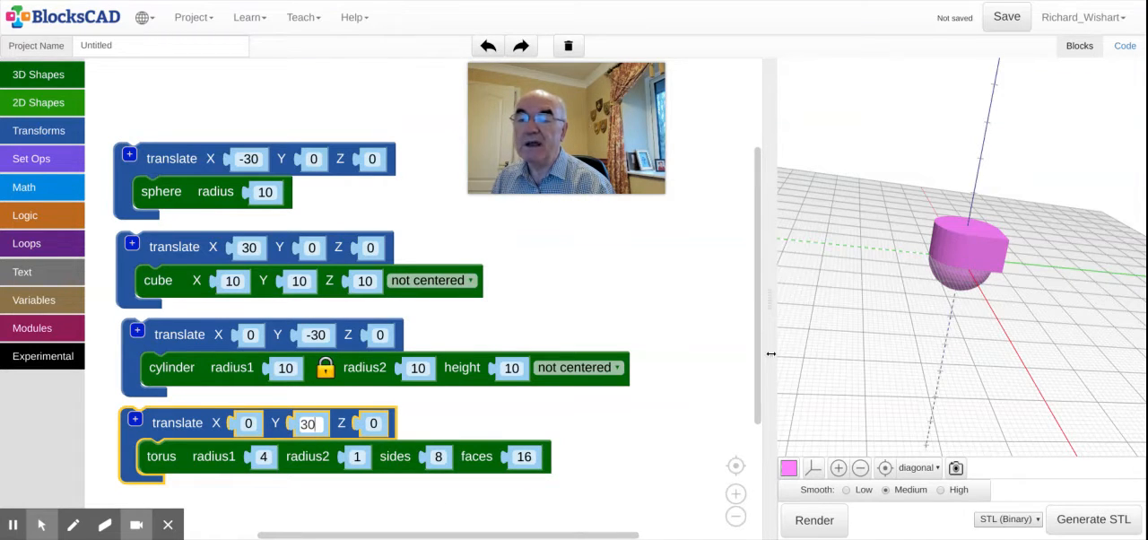
Step: Widen the 3D preview area and render the four translated shapes
drag(770, 354, 228, 389)
click(266, 522)
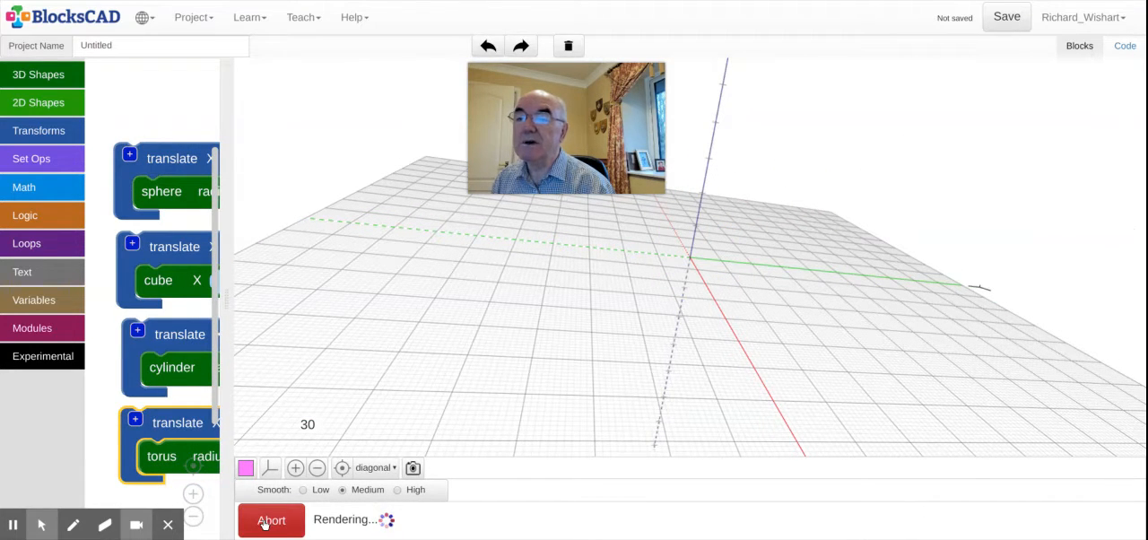
drag(572, 314, 472, 402)
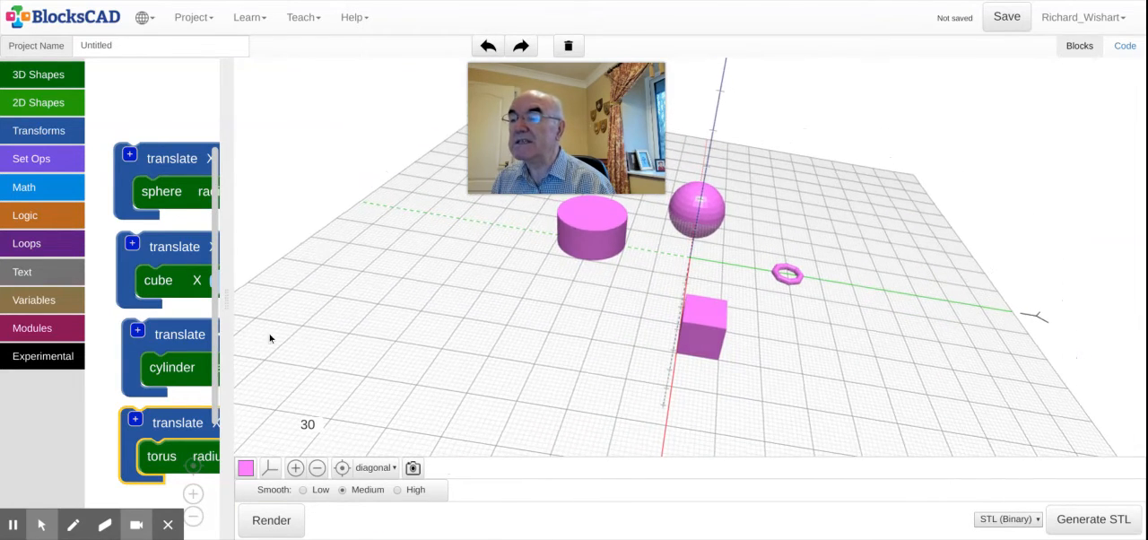
Step: Set the torus's radius1 to 8 and radius2 to 3, and render the model again
drag(227, 318, 594, 273)
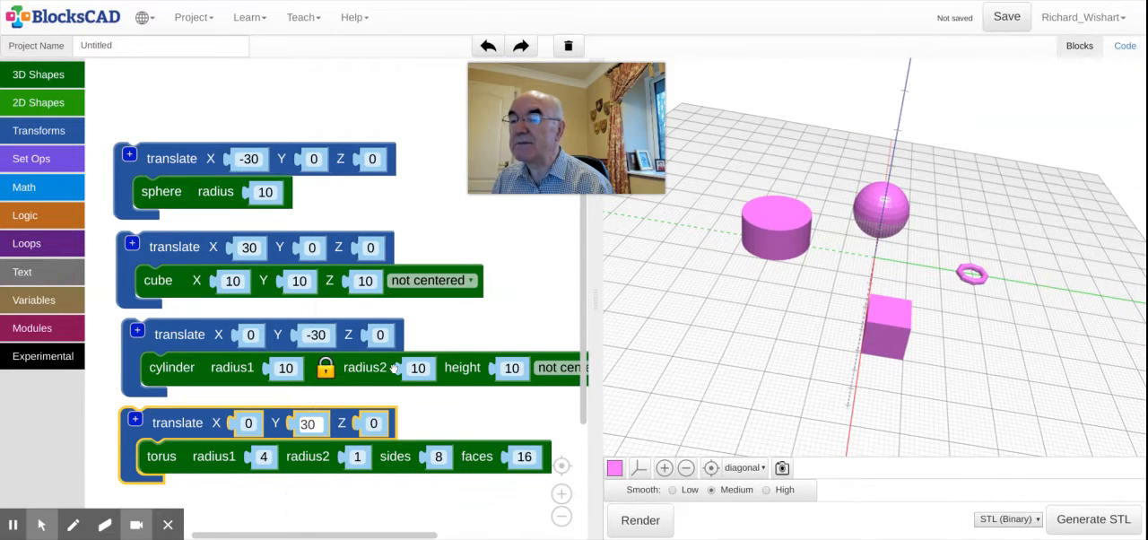
click(272, 466)
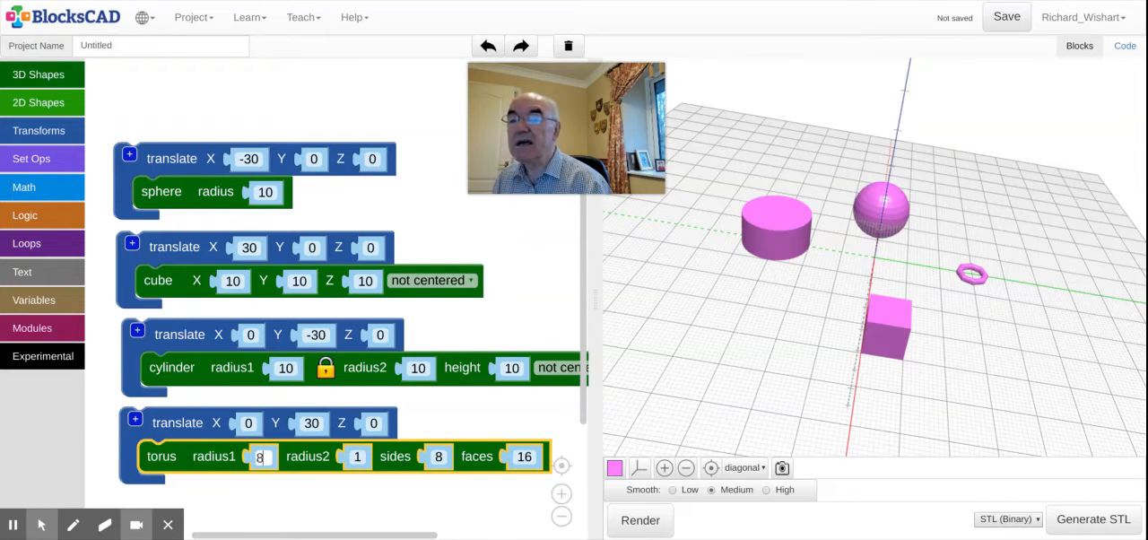
click(357, 457)
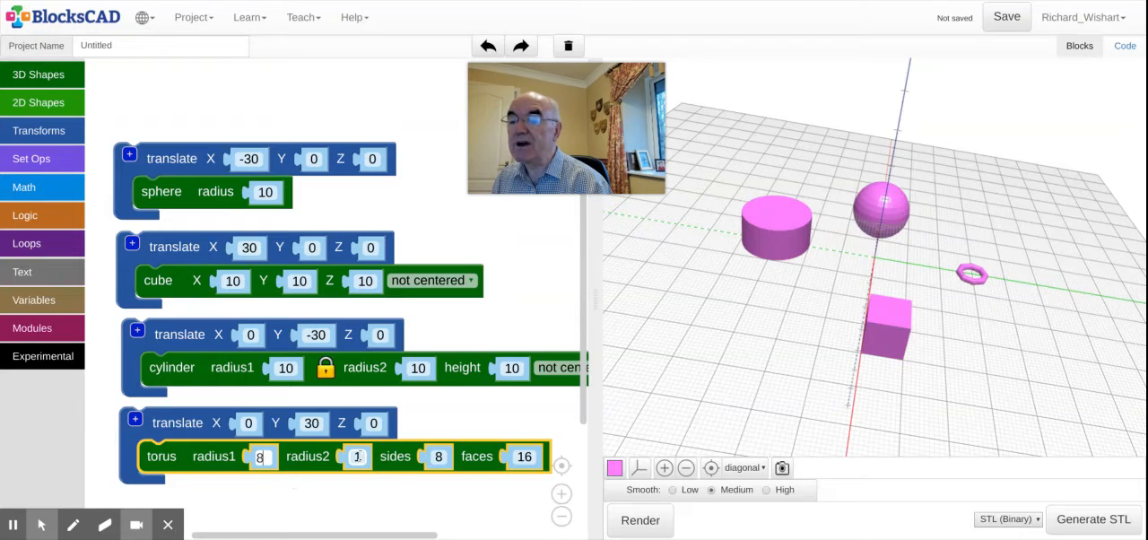
key(Return)
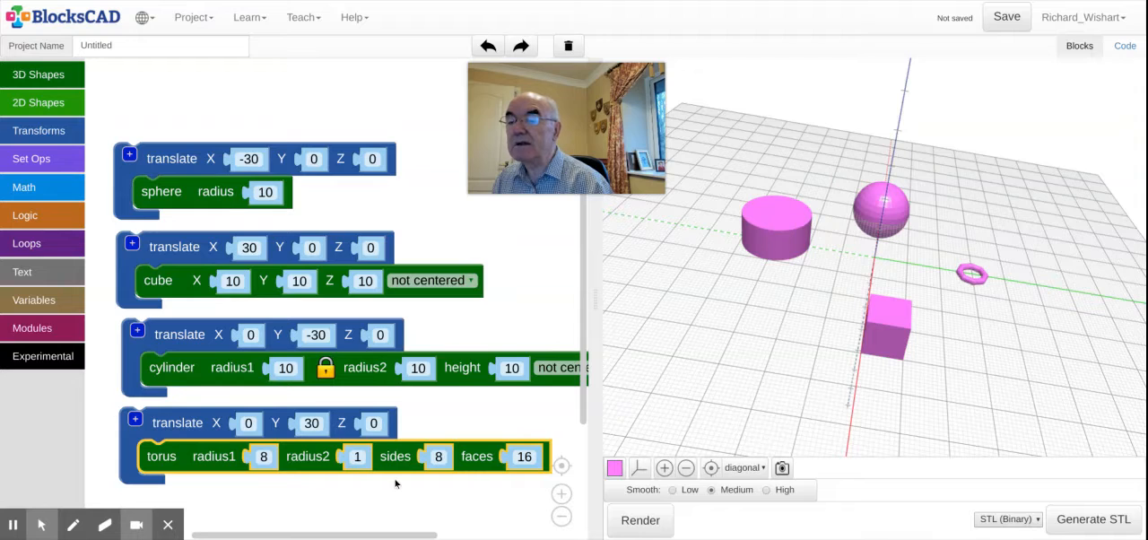
click(358, 459)
text(3)
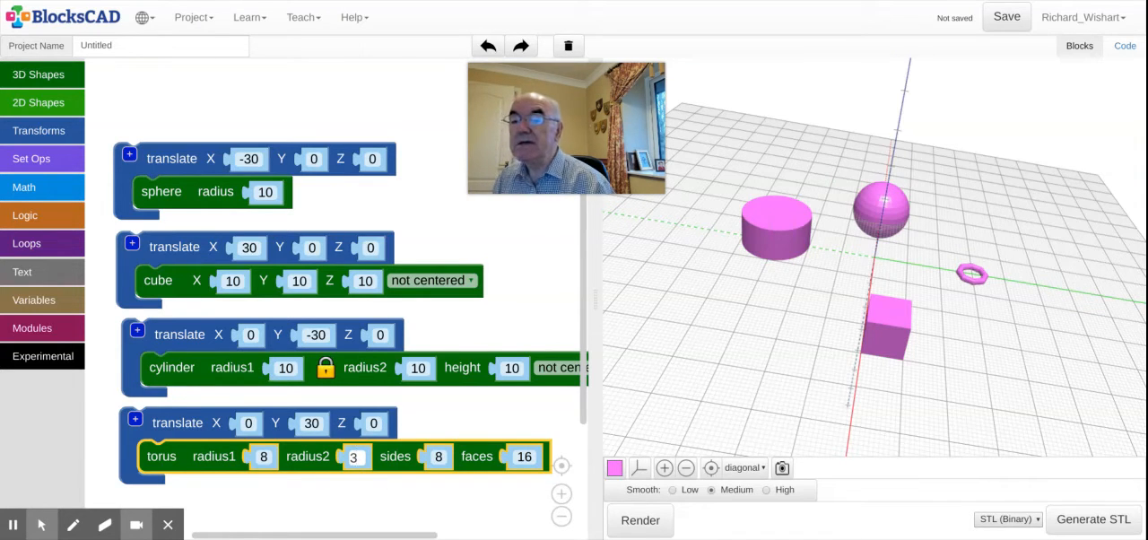
click(639, 521)
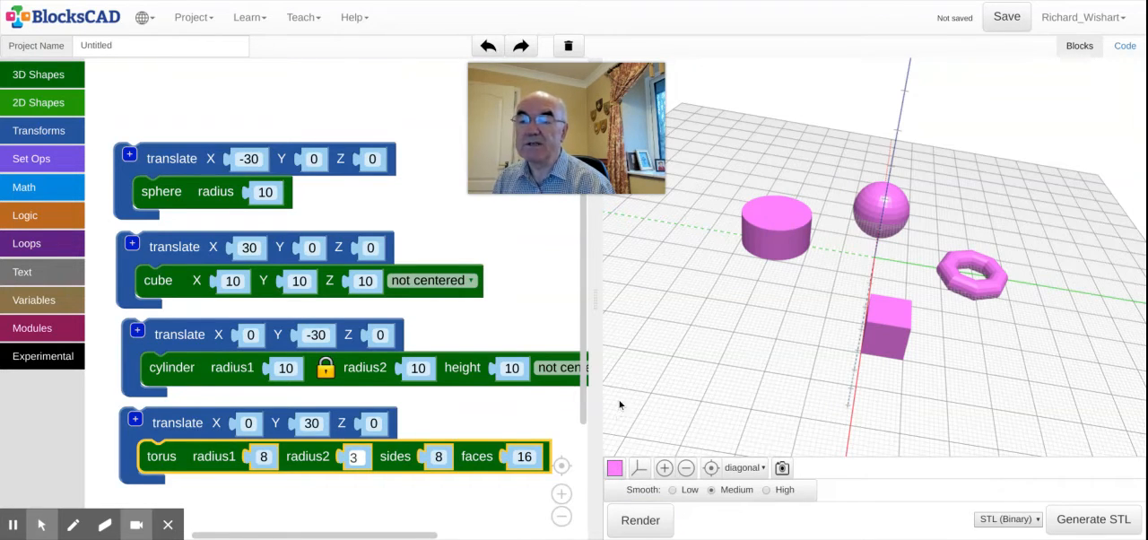
Step: Enlarge the 3D preview and examine the sphere, cube, cylinder and torus up close from several angles
drag(601, 385, 149, 425)
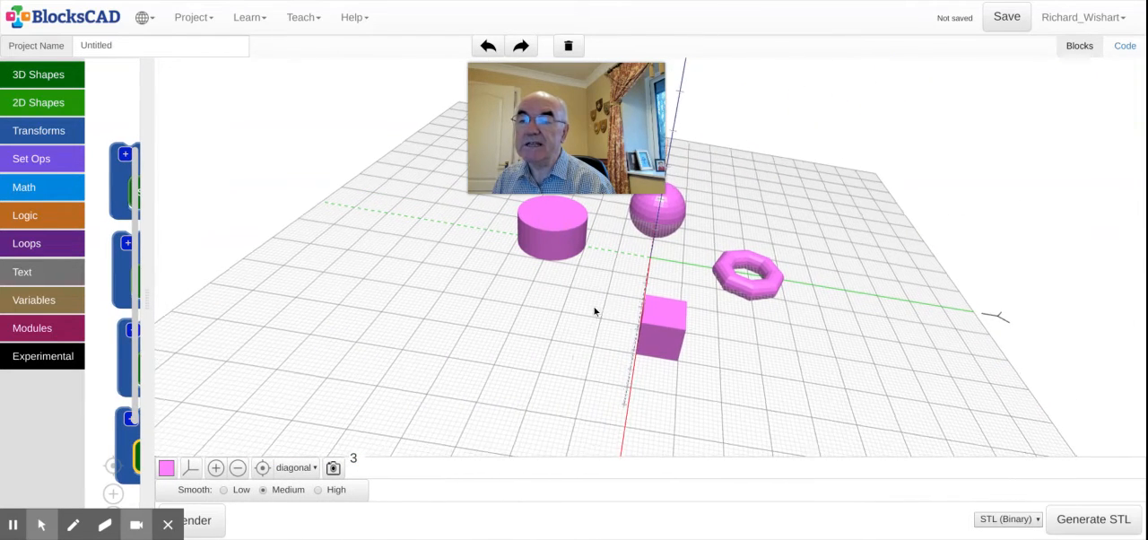
drag(597, 311, 525, 404)
drag(590, 134, 333, 152)
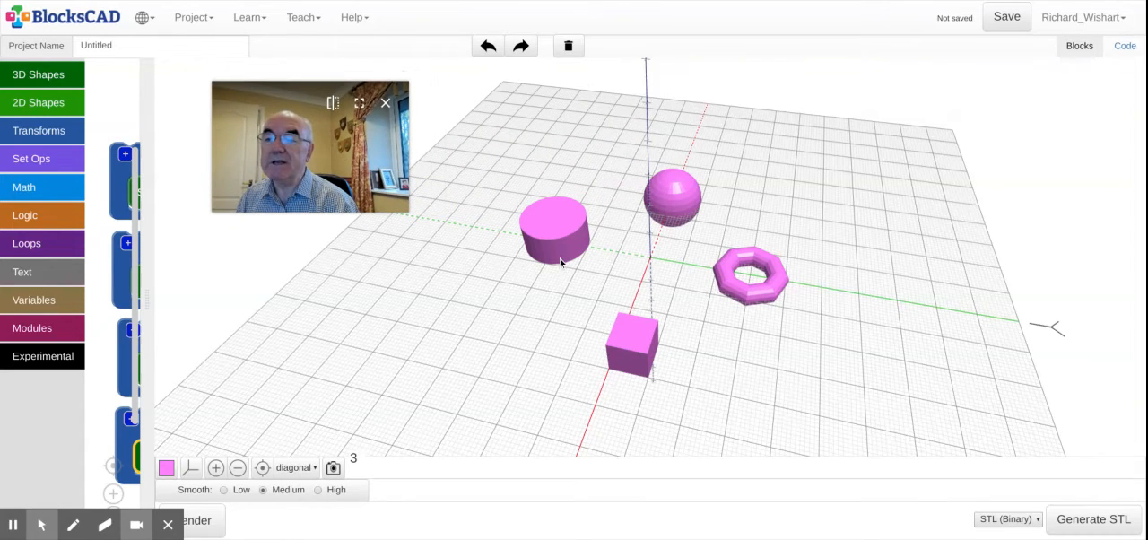
drag(560, 257, 554, 257)
scroll(552, 251, up, 4)
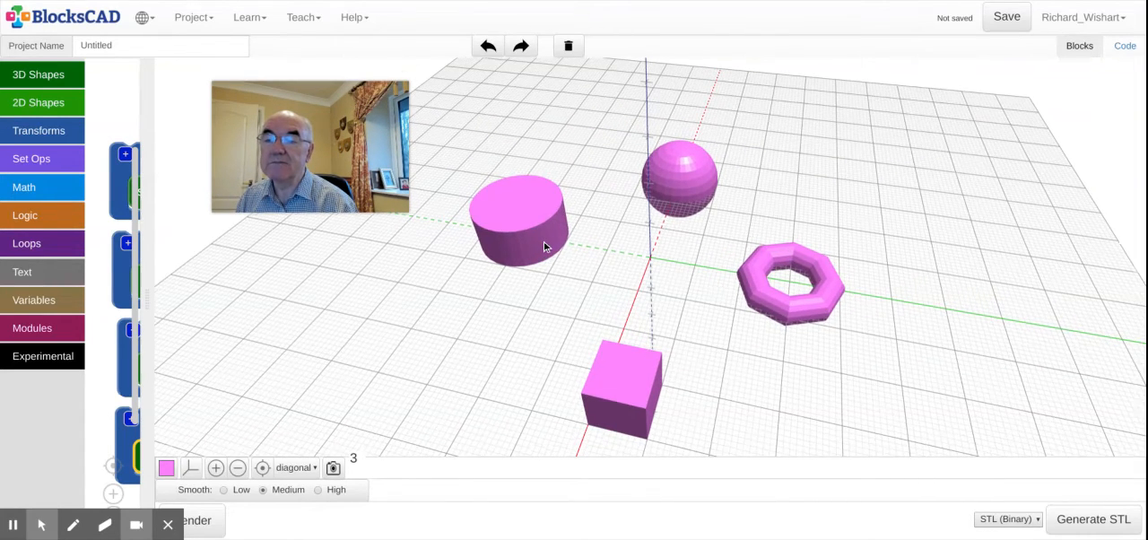
drag(653, 204, 550, 261)
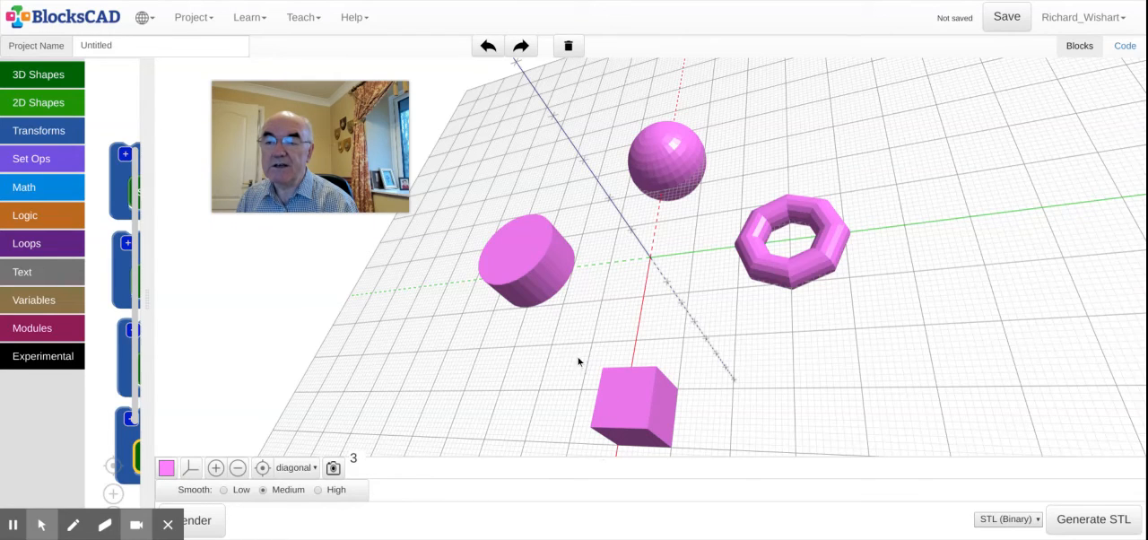
drag(563, 348, 544, 149)
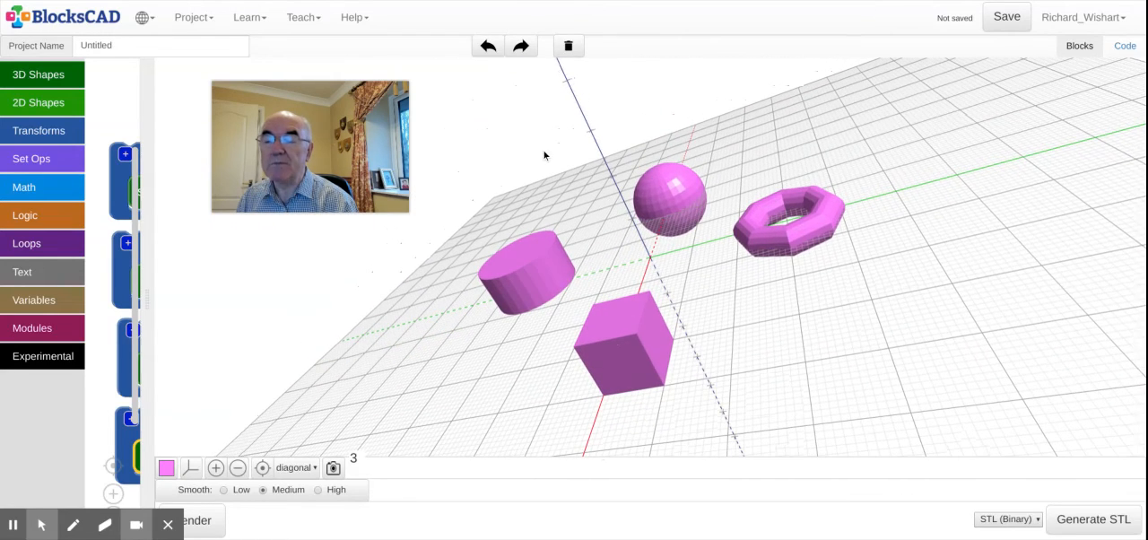